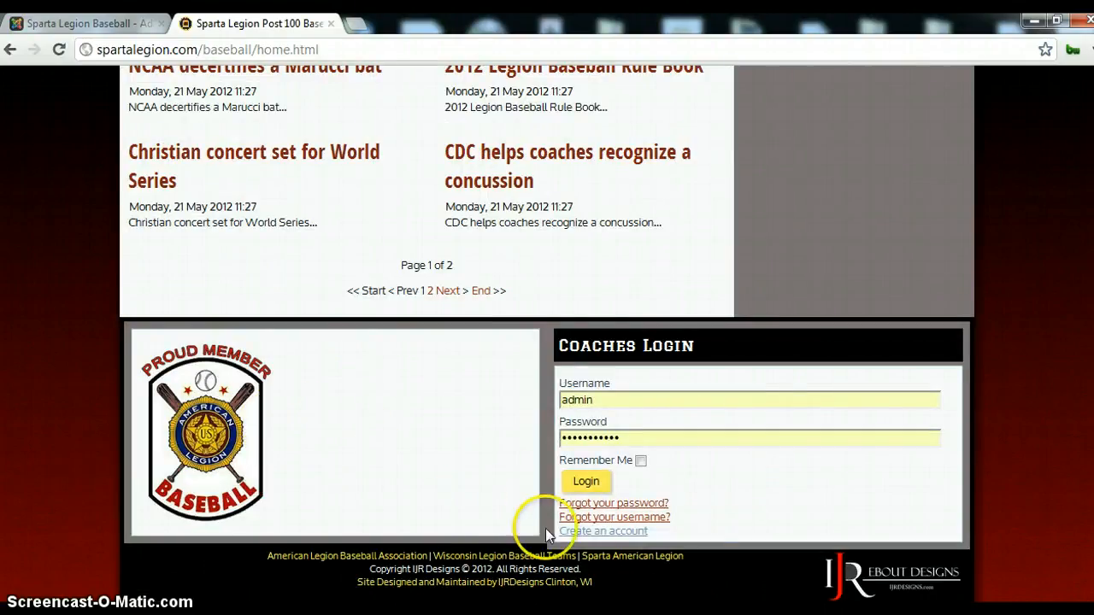
Step: Open the Create an account registration form from the Coaches Login area to view its required fields
click(583, 539)
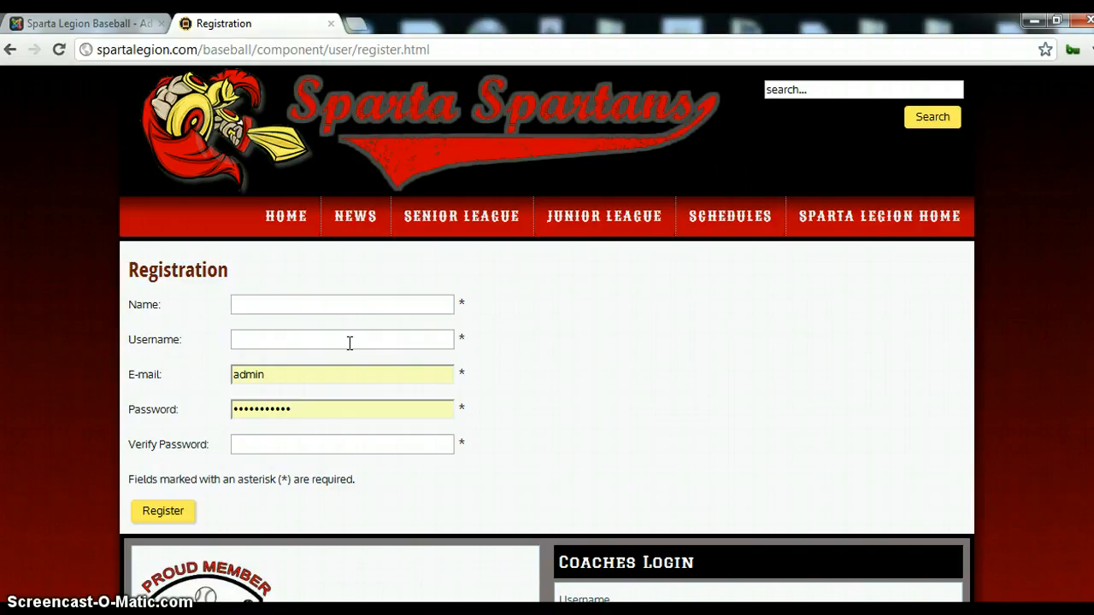
click(350, 391)
Step: Log in through the Coaches Login form with the prefilled administrator credentials and check the login status on the home page
scroll(550, 386, down, 3)
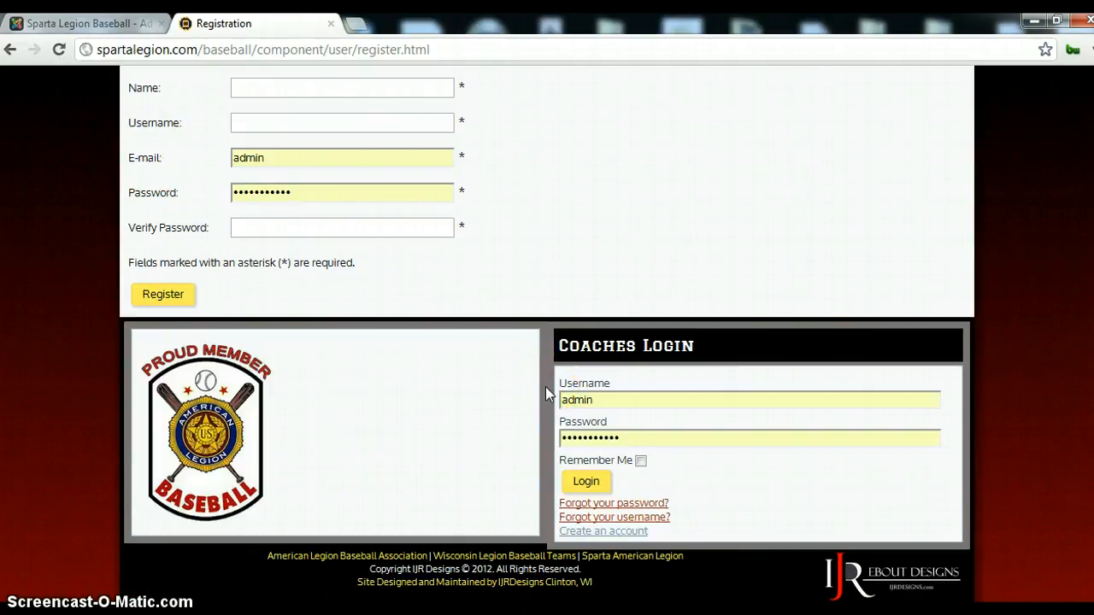
click(590, 482)
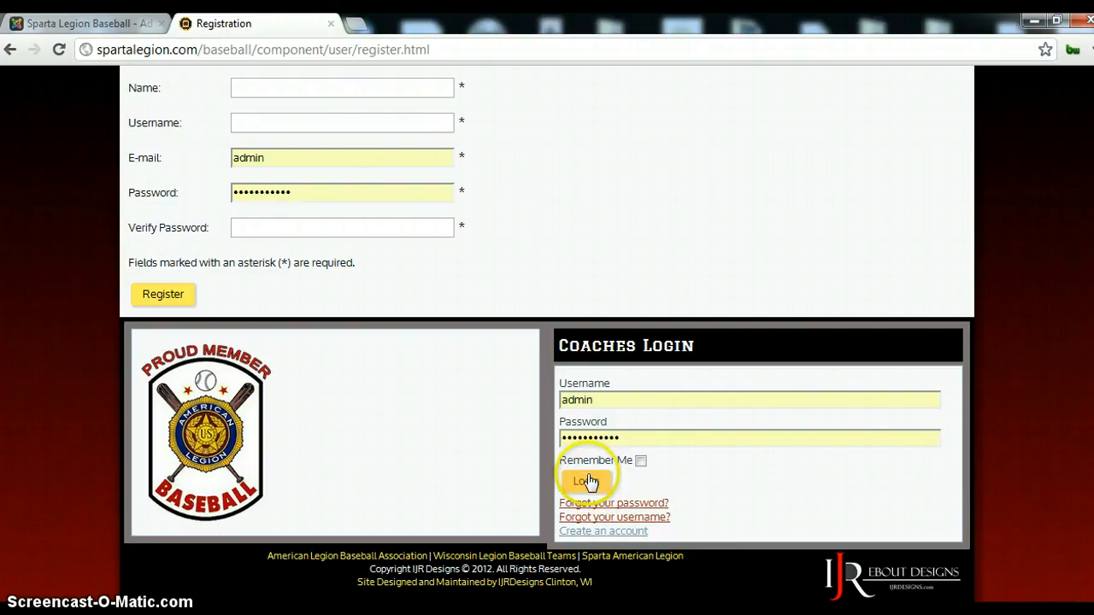
click(587, 481)
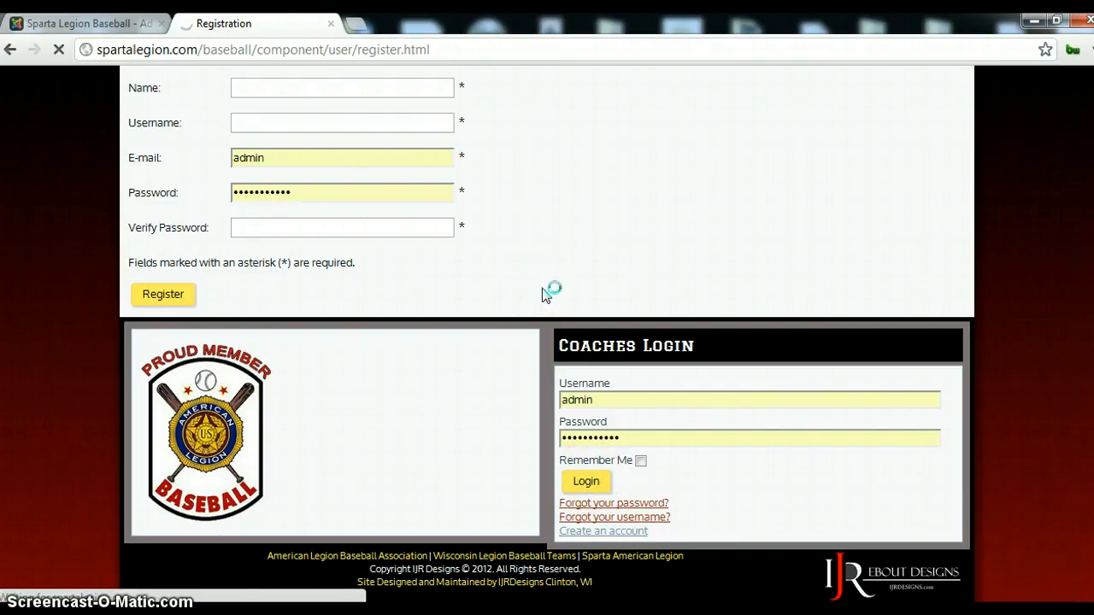
scroll(532, 318, up, 3)
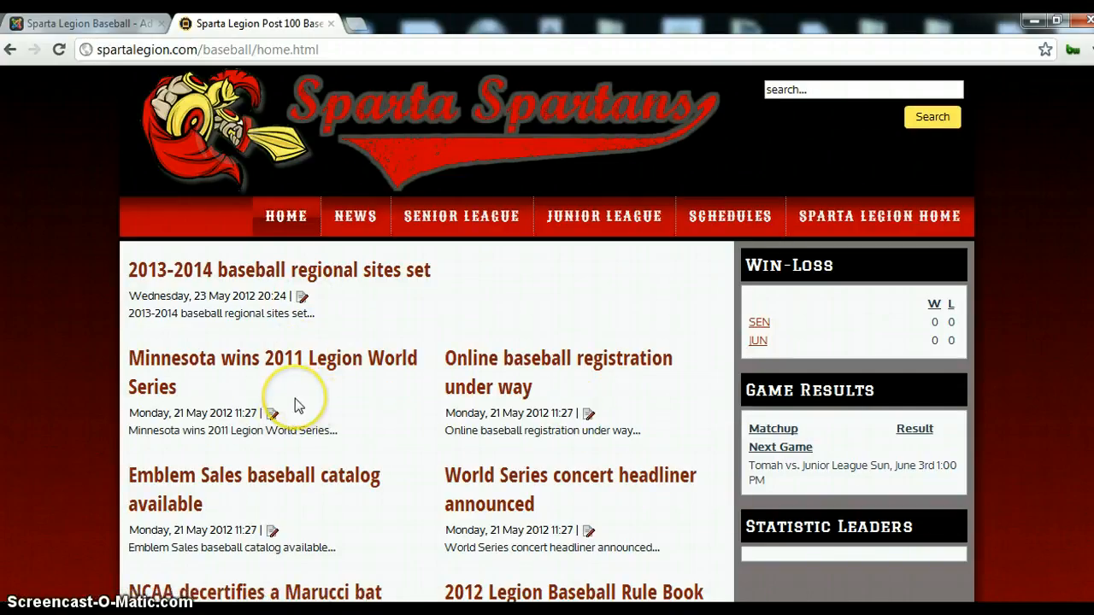
click(510, 348)
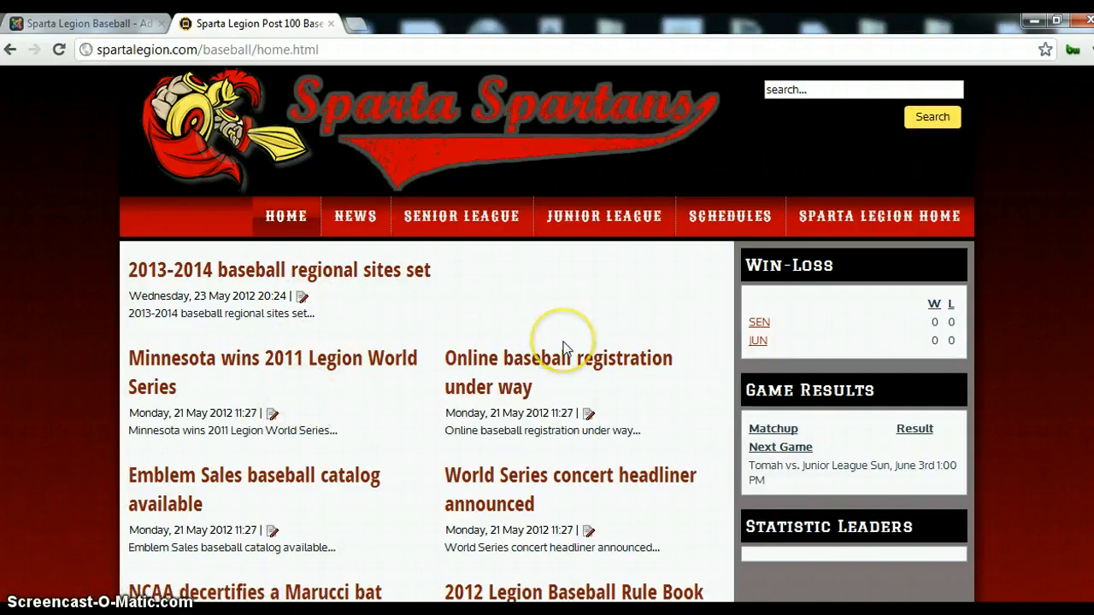
scroll(539, 322, down, 6)
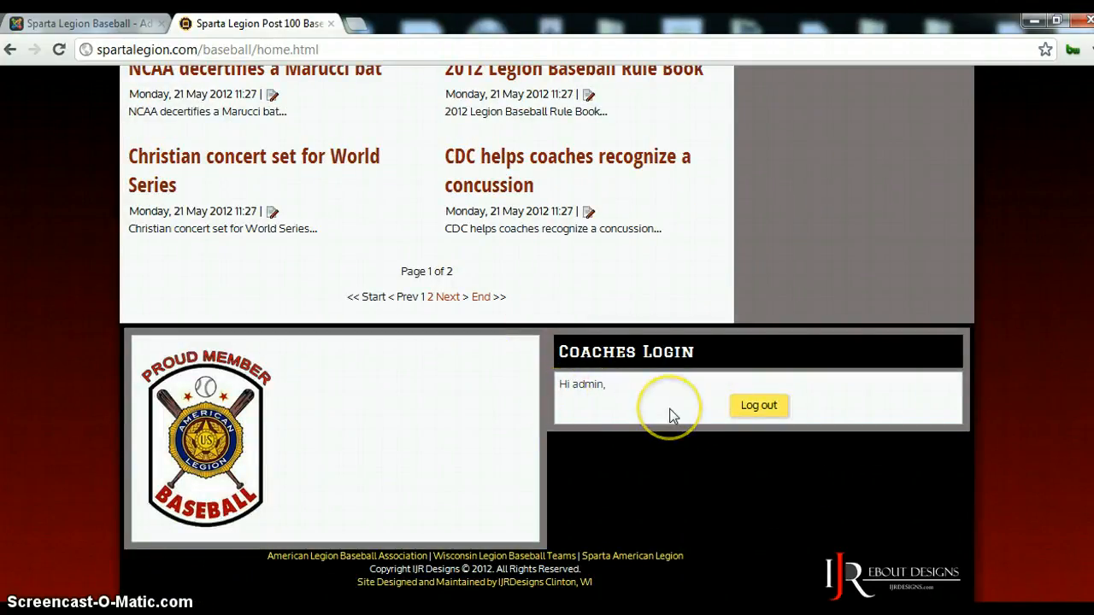
scroll(670, 415, up, 6)
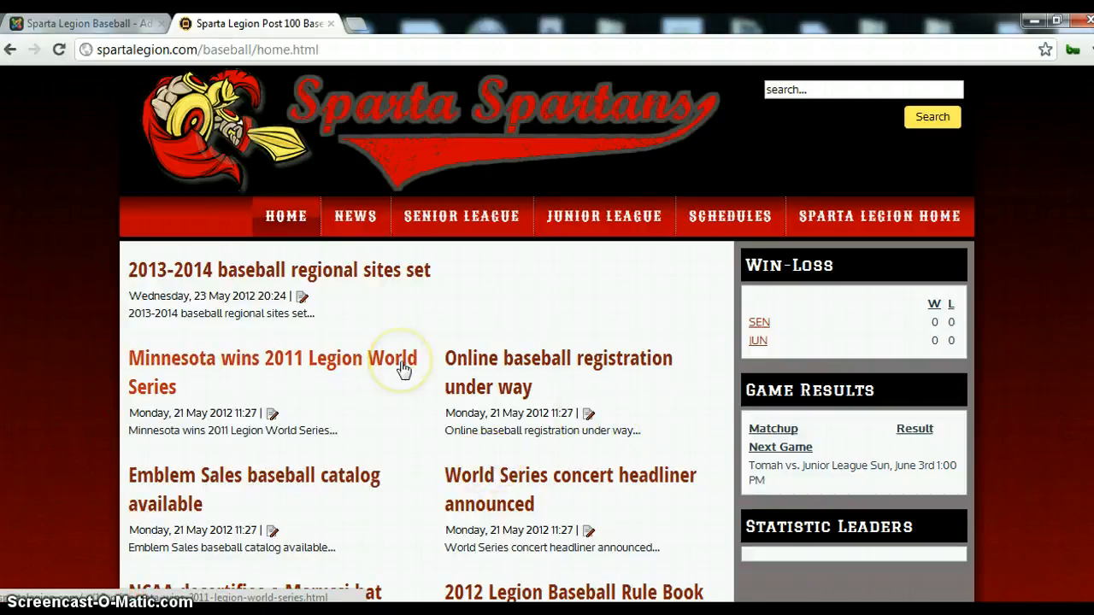
Step: Open the admin menu from the Senior League roster page and choose Senior League as the team to manage
click(461, 235)
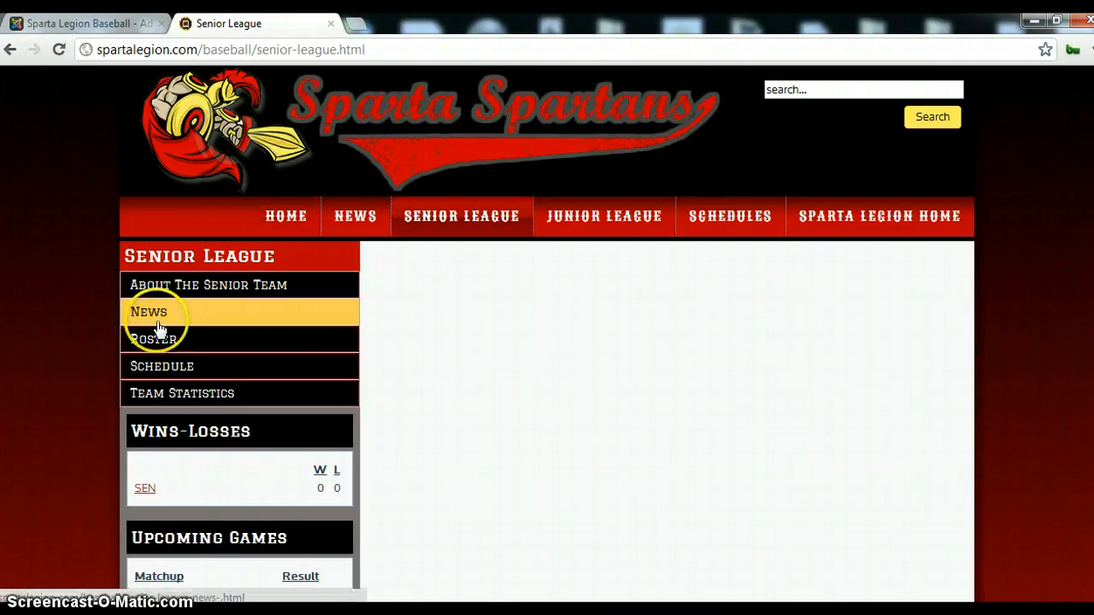
click(158, 340)
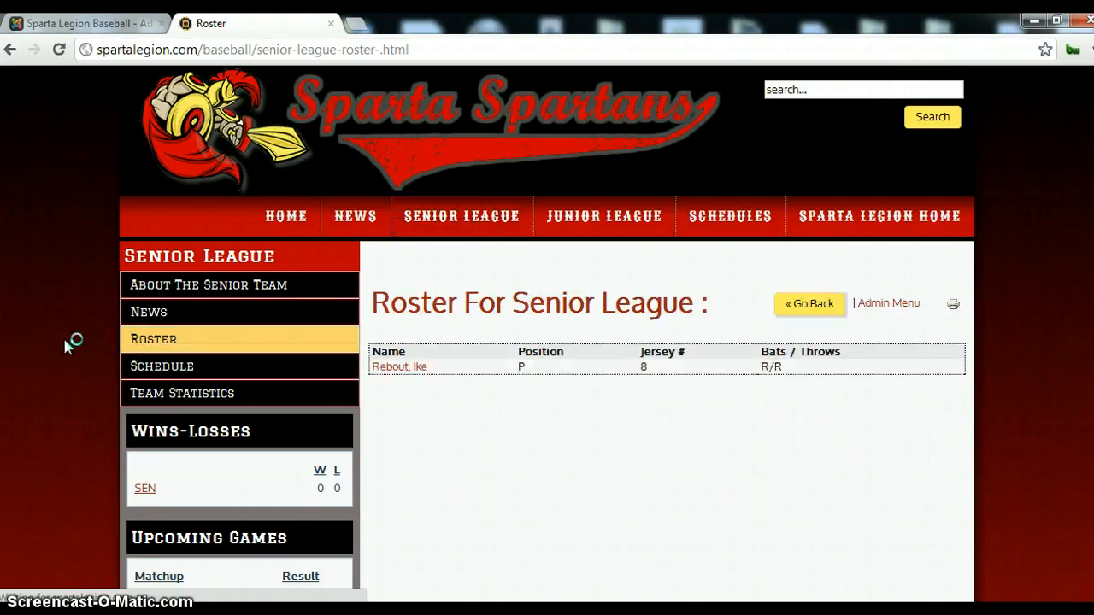
click(900, 311)
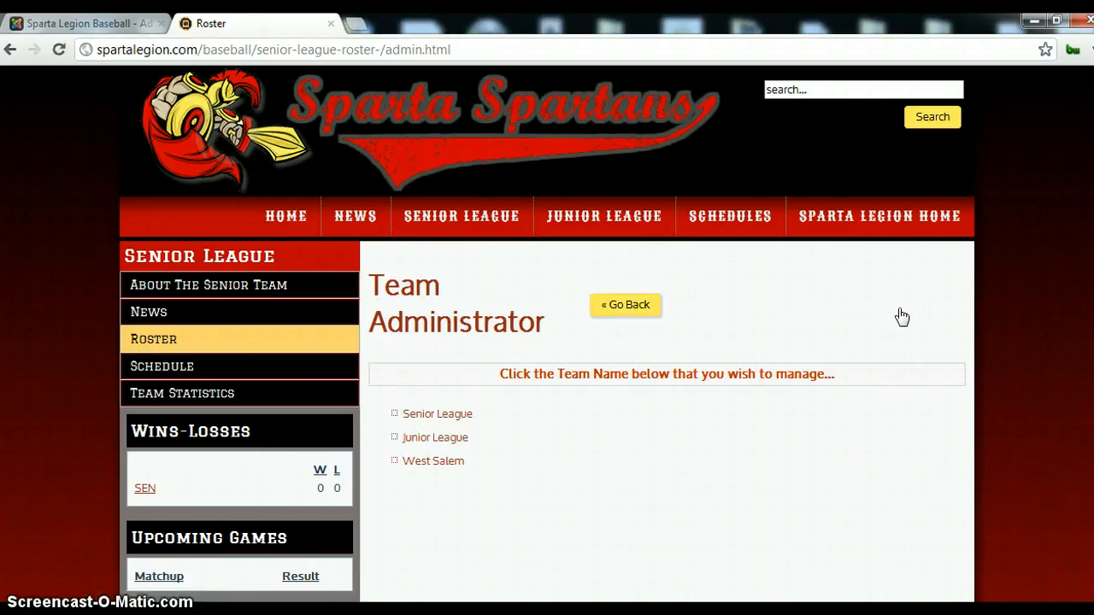
click(460, 421)
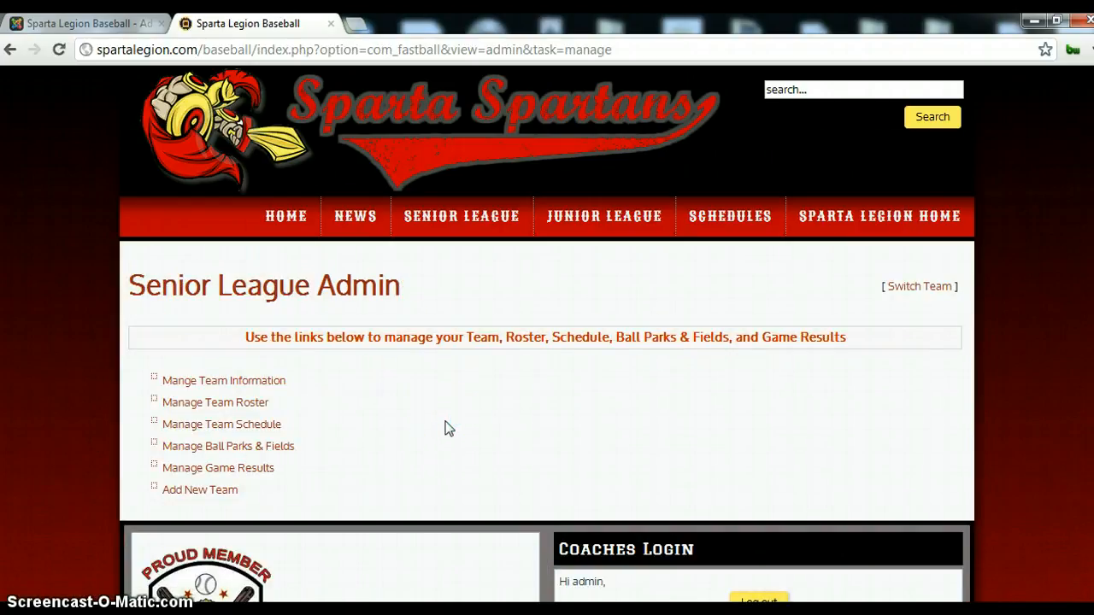
Step: Open the West Salem location for editing under Manage Ball Parks & Fields
click(260, 449)
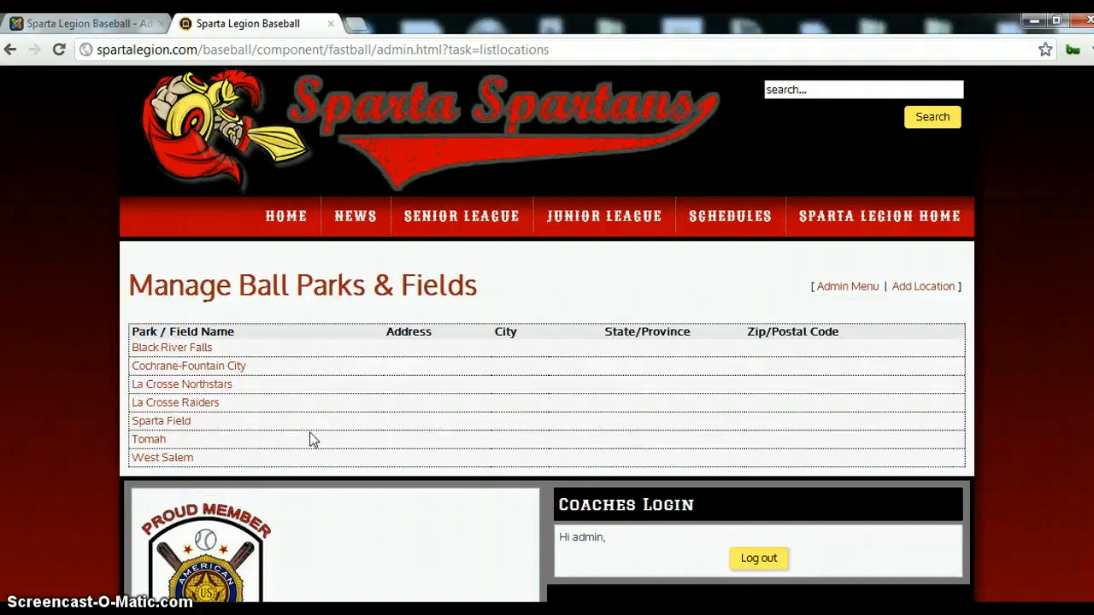
click(177, 462)
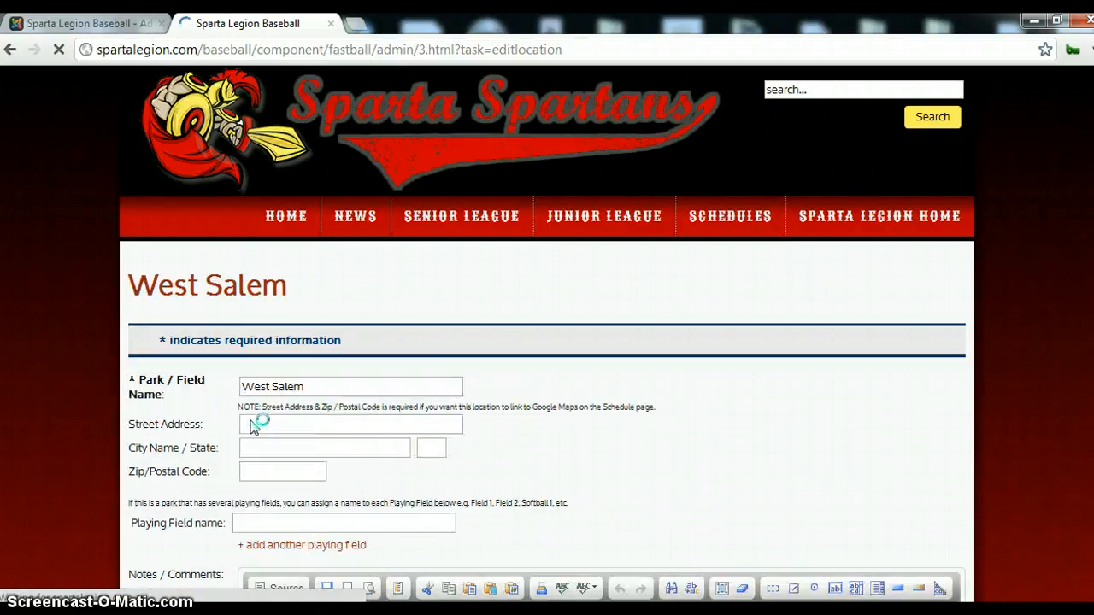
scroll(254, 428, down, 2)
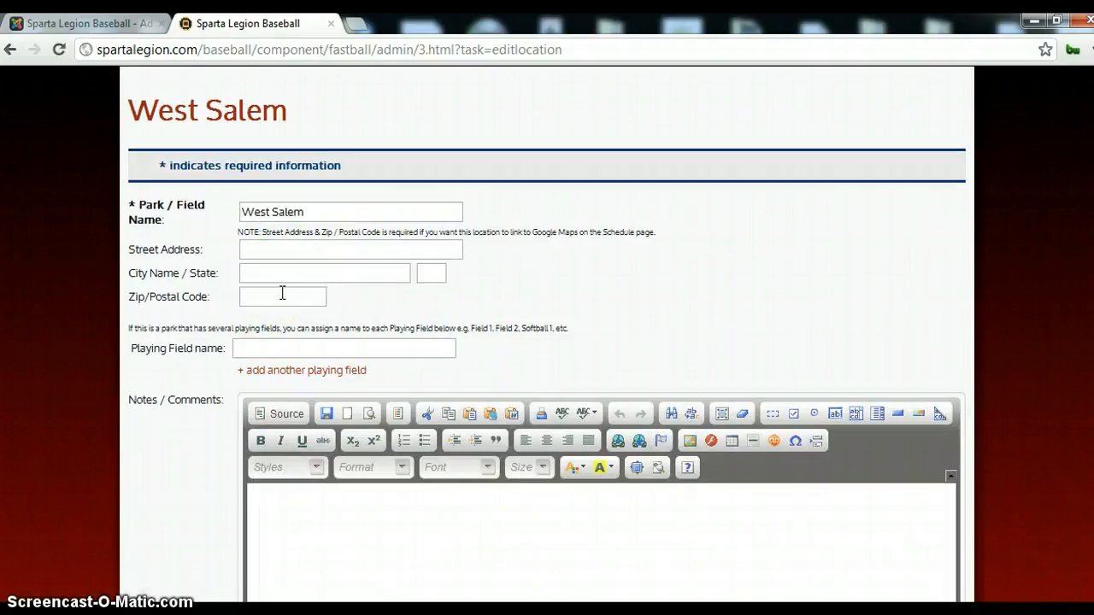
click(282, 295)
click(309, 299)
Step: Enter Veterans Ballpark as the playing field name for West Salem
click(300, 347)
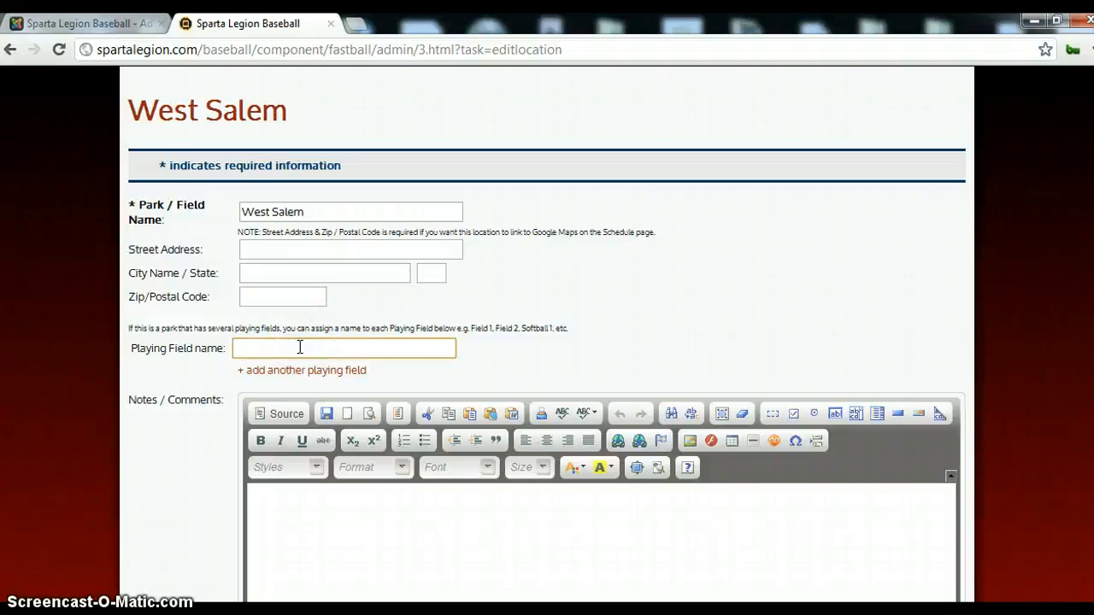
text(Veterans Ballpark)
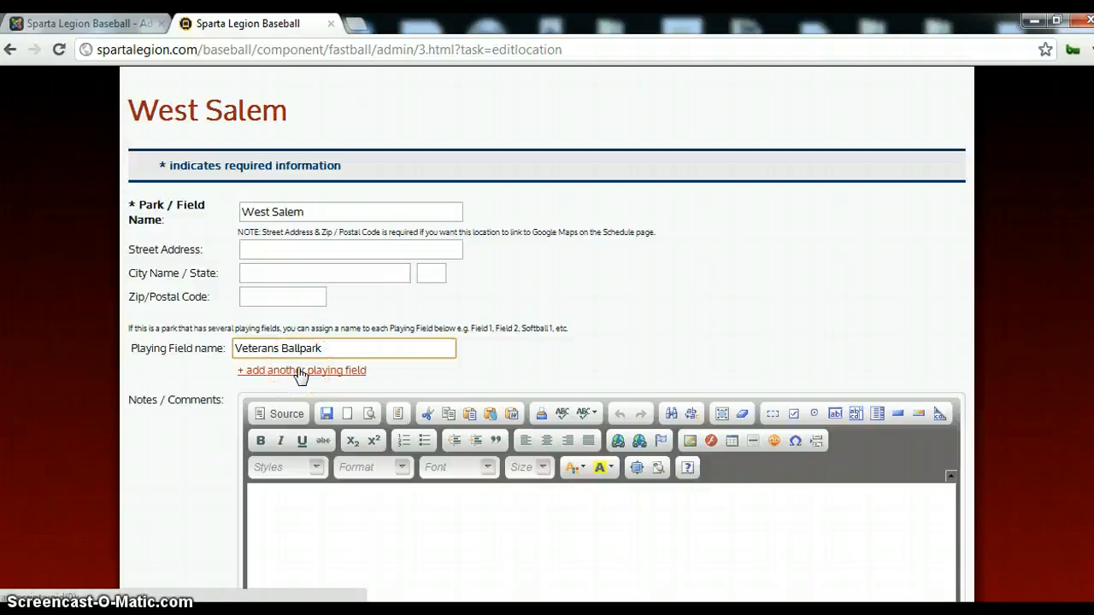
click(426, 342)
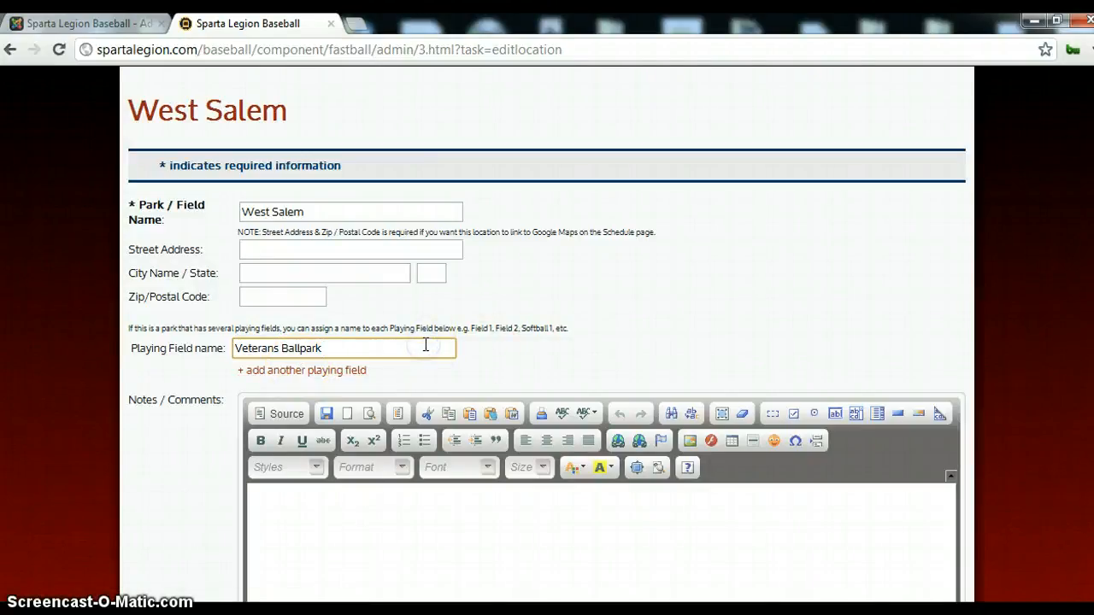
Step: Clear the playing field name of the West Salem location
key(BackSpace)
key(BackSpace)
key(BackSpace)
key(BackSpace)
key(BackSpace)
key(BackSpace)
key(BackSpace)
key(BackSpace)
key(BackSpace)
key(BackSpace)
key(BackSpace)
key(BackSpace)
key(BackSpace)
key(BackSpace)
key(BackSpace)
key(BackSpace)
key(BackSpace)
click(539, 340)
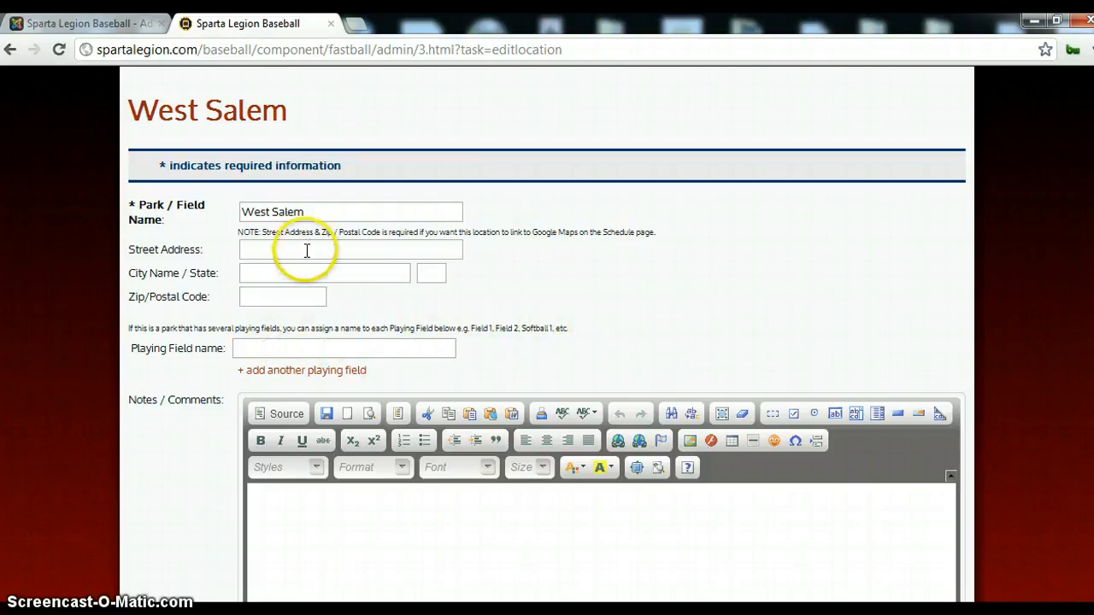
Step: Review the address, playing field and notes sections of the West Salem location form
click(296, 376)
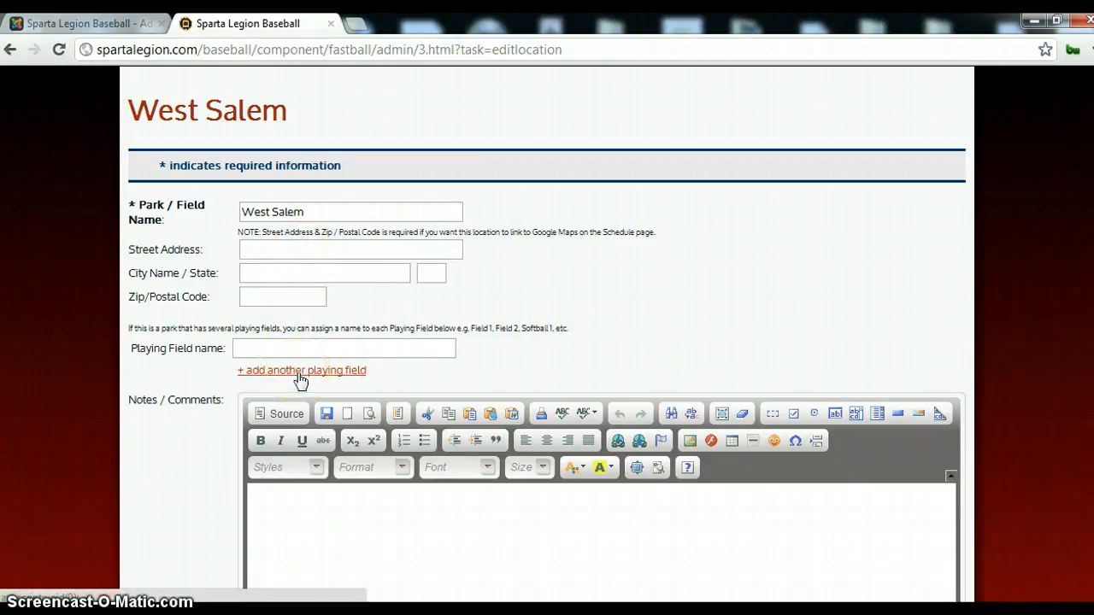
click(305, 274)
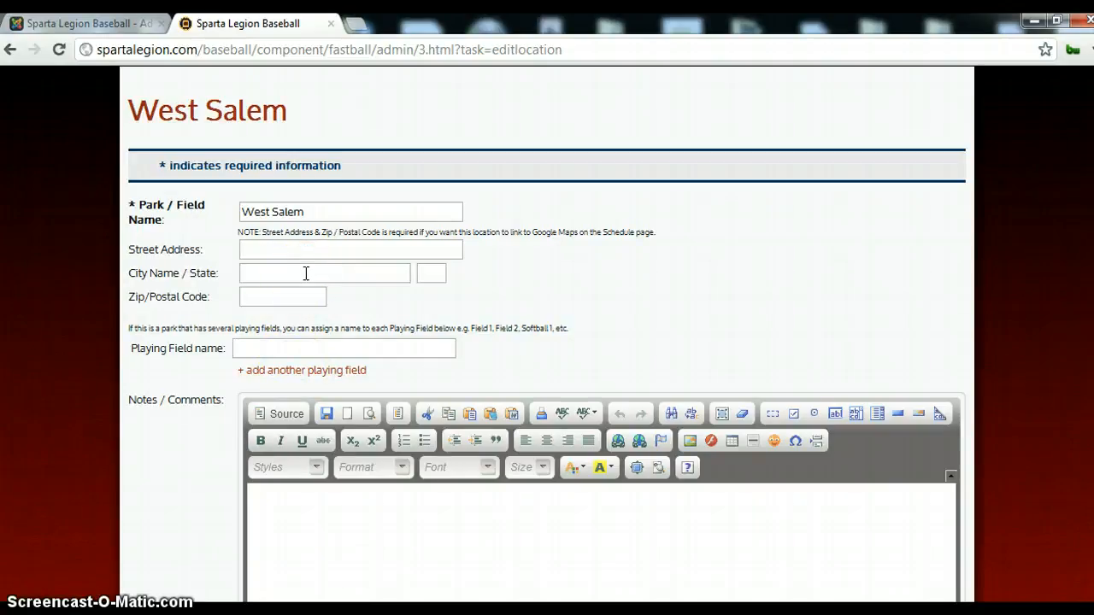
click(309, 340)
click(308, 246)
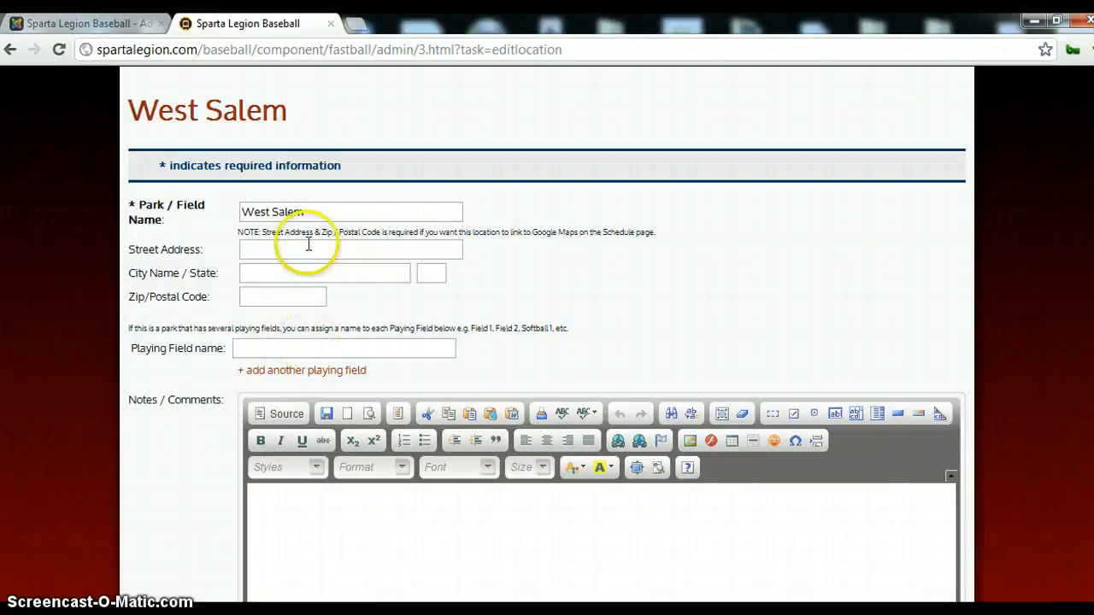
scroll(307, 248, up, 2)
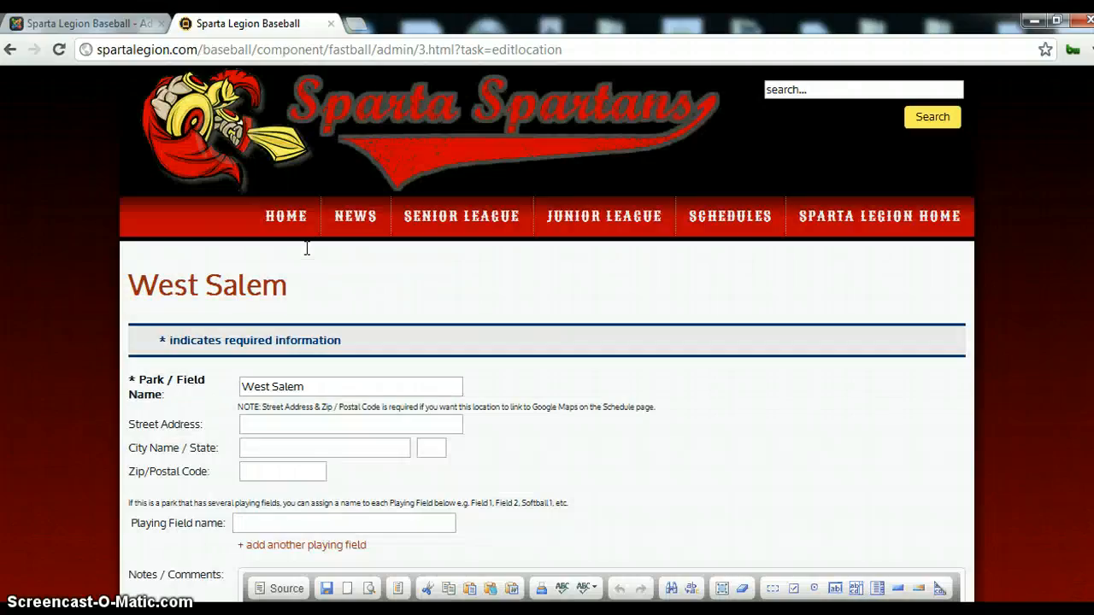
scroll(305, 248, down, 1)
scroll(305, 248, down, 2)
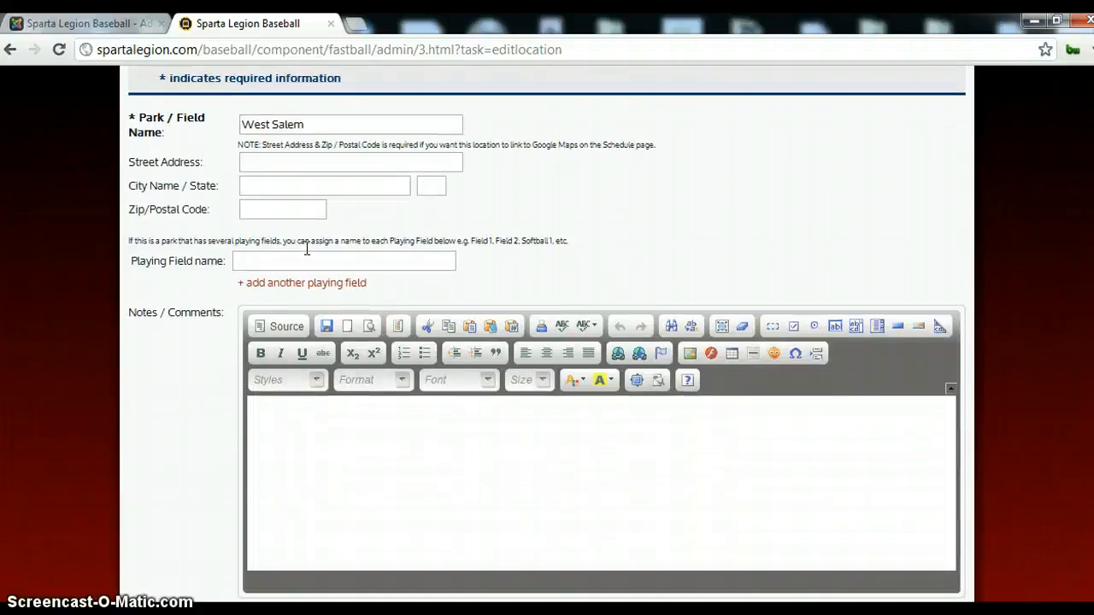
scroll(307, 248, down, 1)
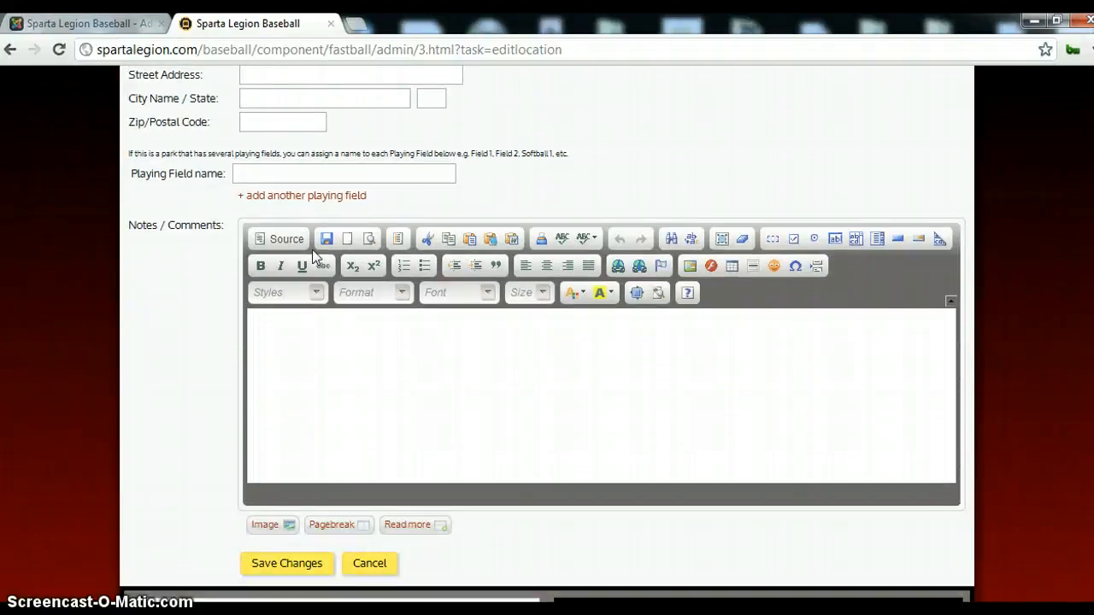
scroll(312, 249, up, 2)
scroll(313, 249, up, 2)
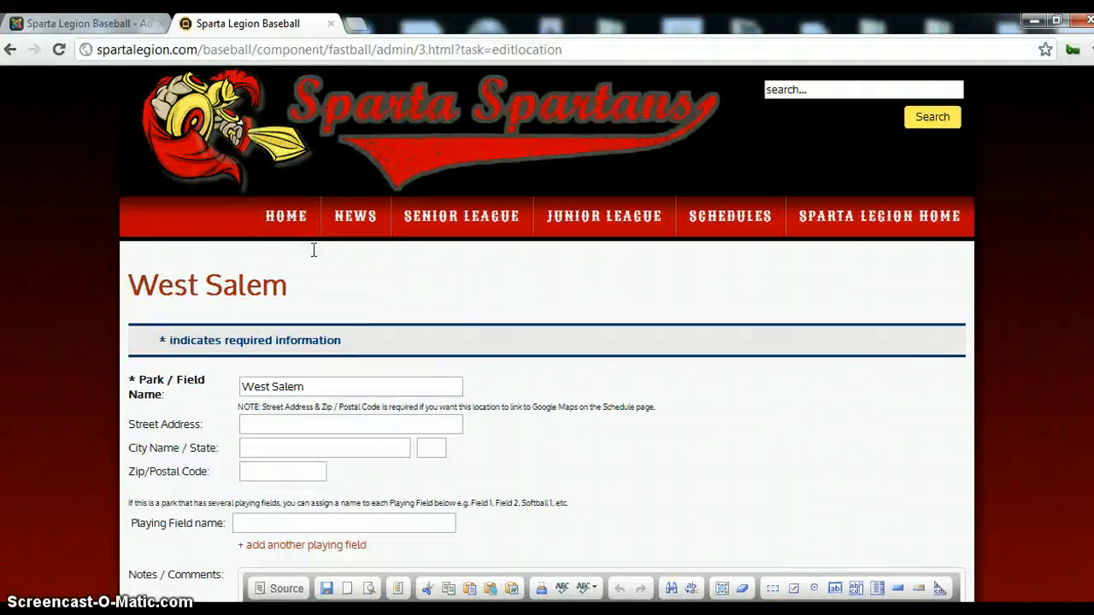
scroll(419, 339, down, 2)
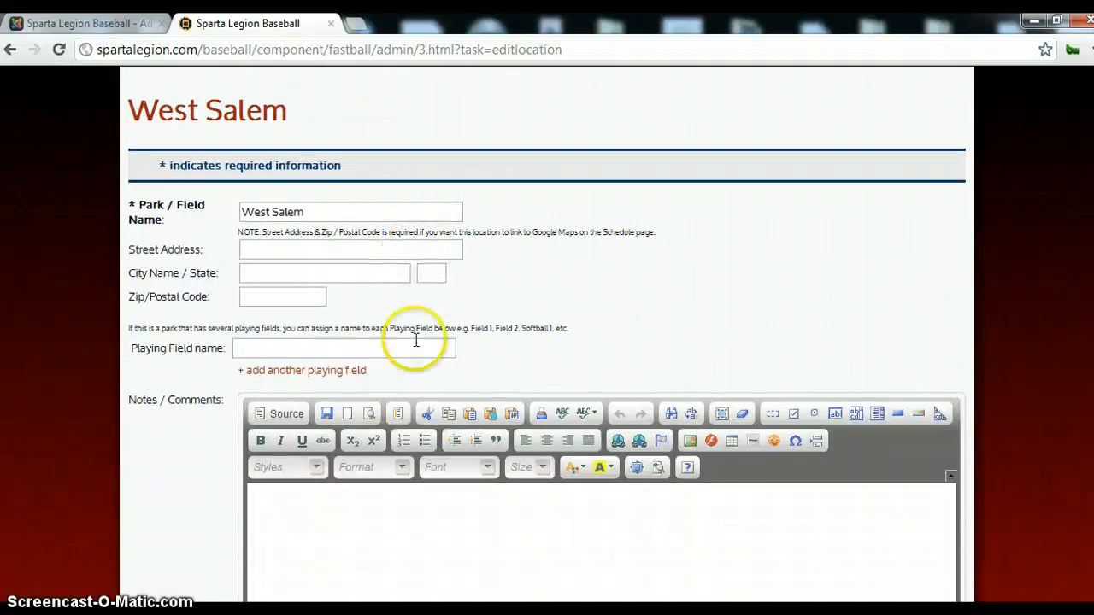
Step: Save the West Salem location details
scroll(416, 340, down, 3)
click(288, 476)
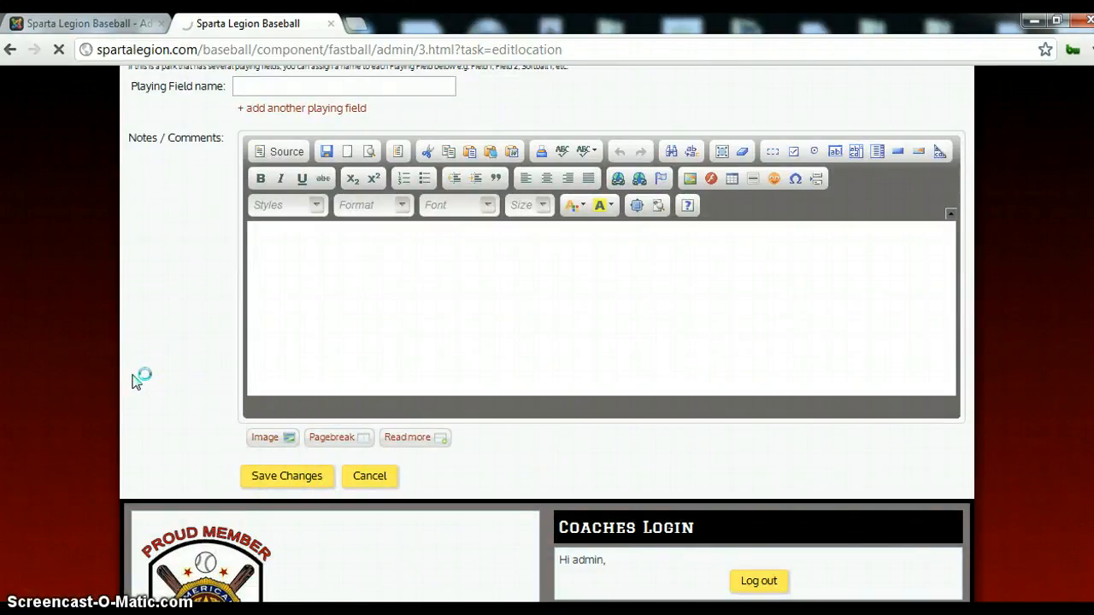
Step: Start a new ball park location named Onalaska, leaving its address and playing field name blank
scroll(139, 379, down, 2)
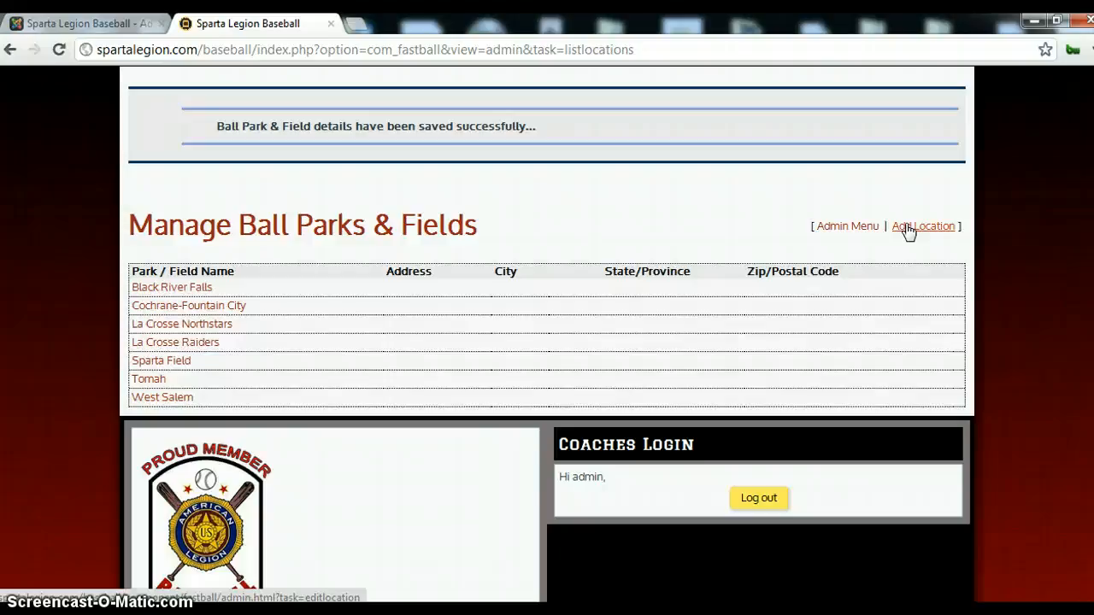
click(908, 232)
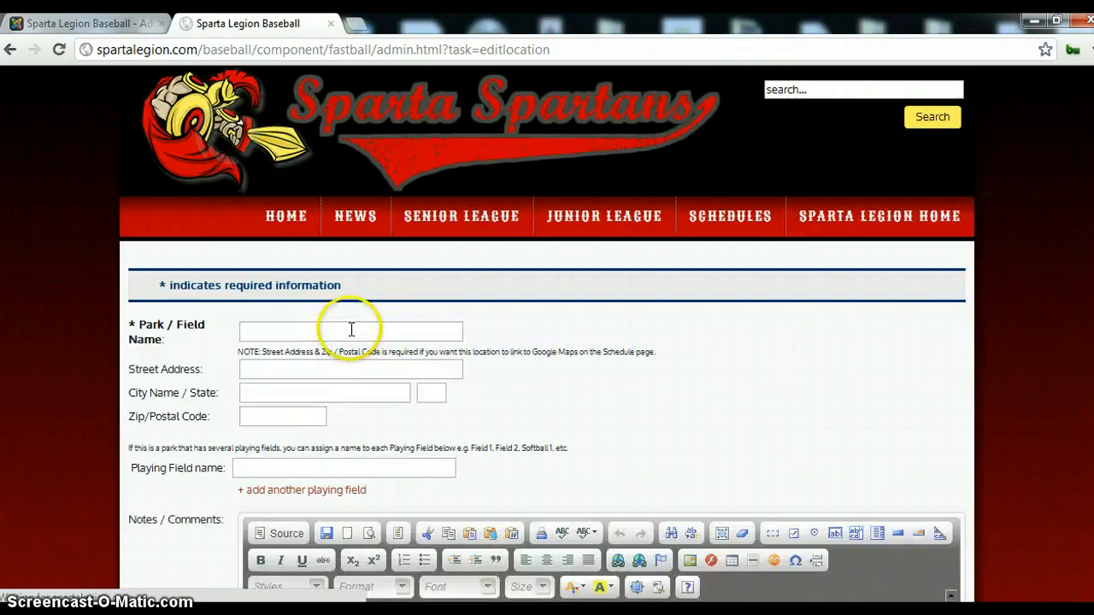
click(351, 330)
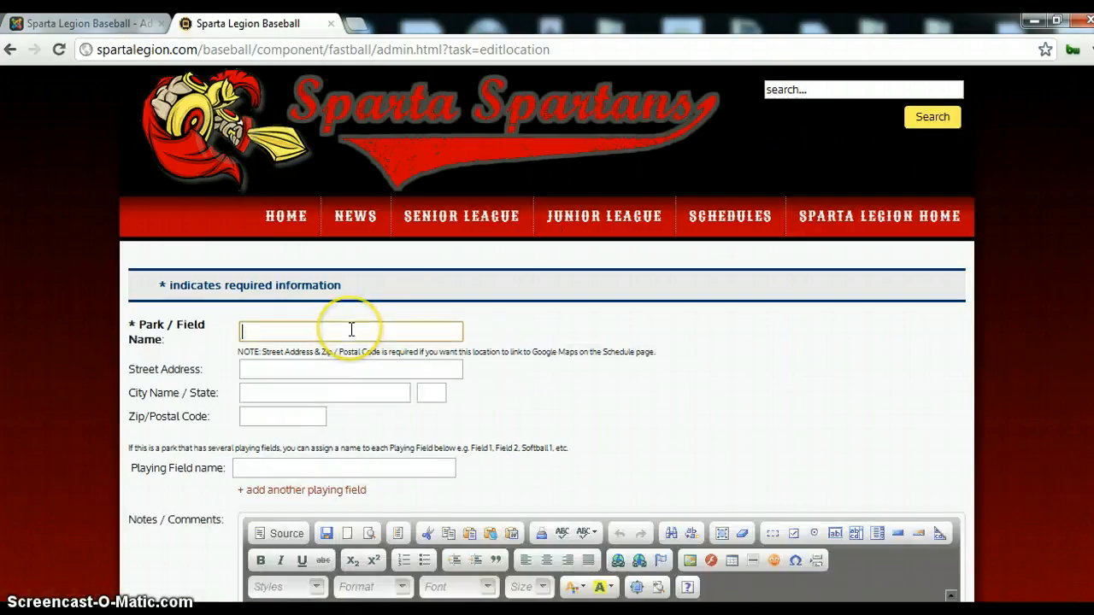
text(Onalaska)
key(Tab)
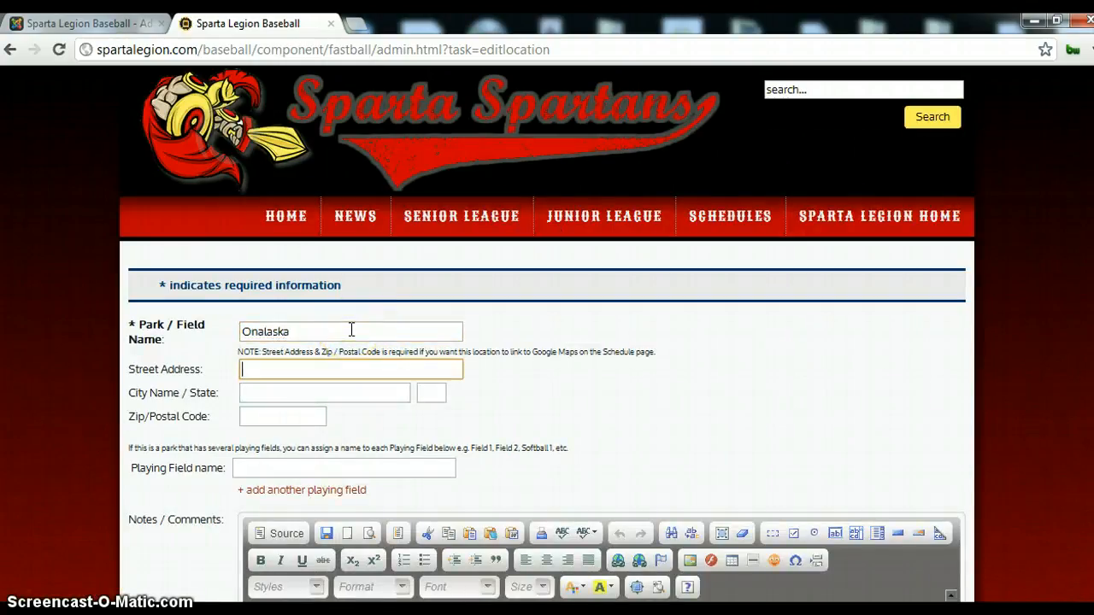
key(Tab)
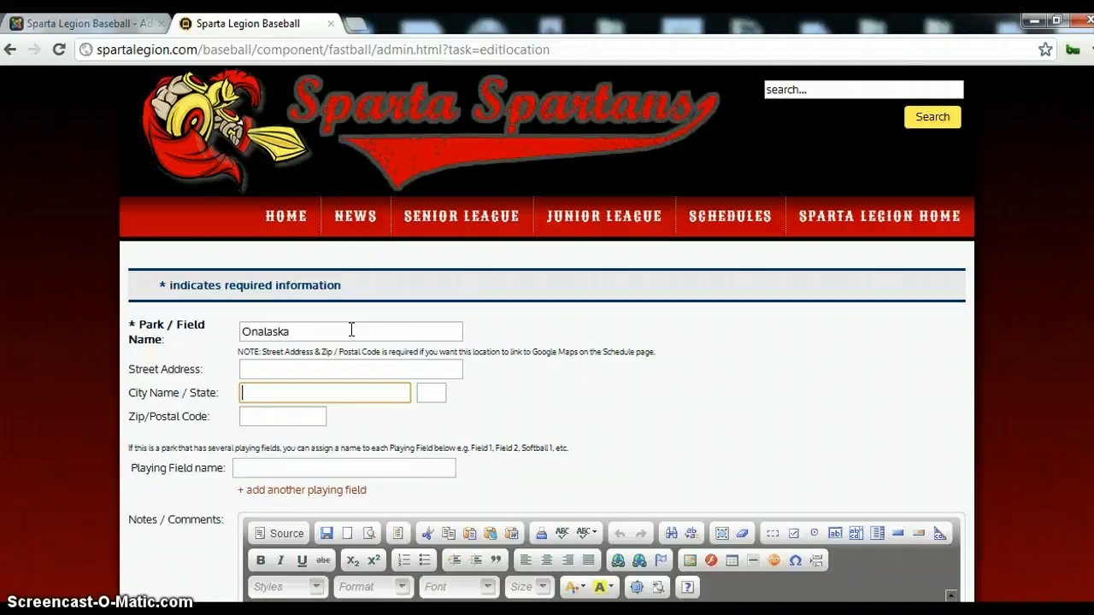
key(Tab)
key(Tab)
key(Tab)
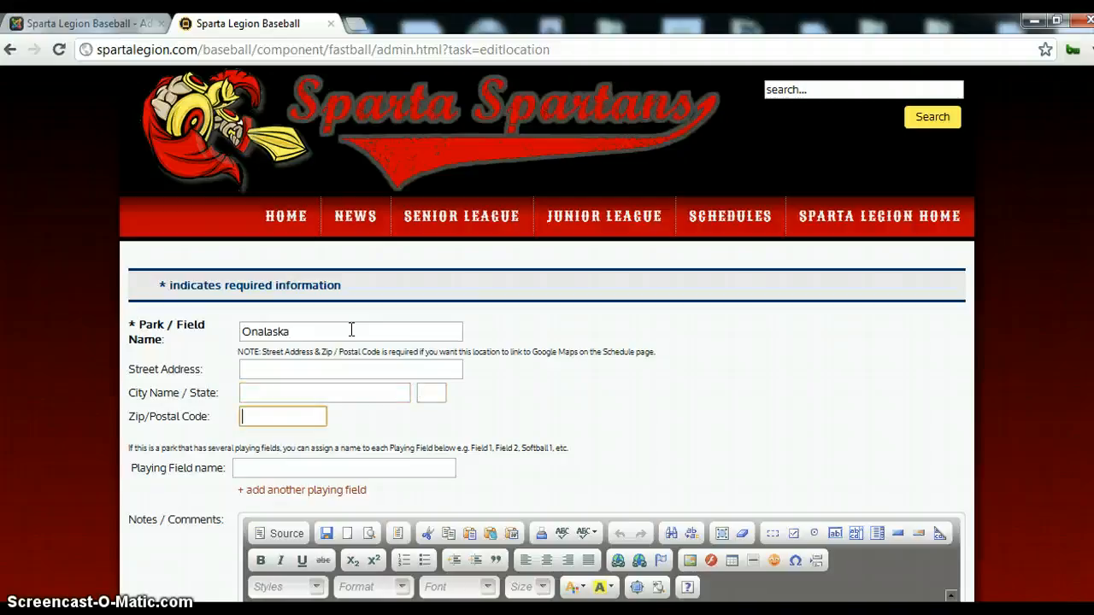
key(Tab)
key(Tab)
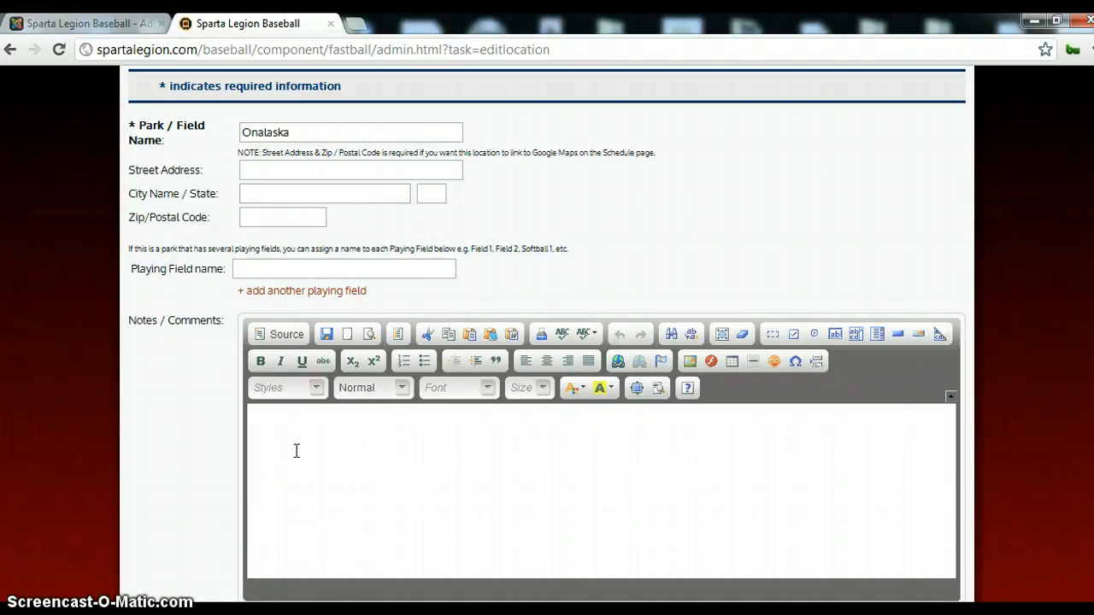
Step: Save the Onalaska location with its notes left empty and go over the list of ball parks and fields
scroll(295, 451, down, 1)
click(290, 572)
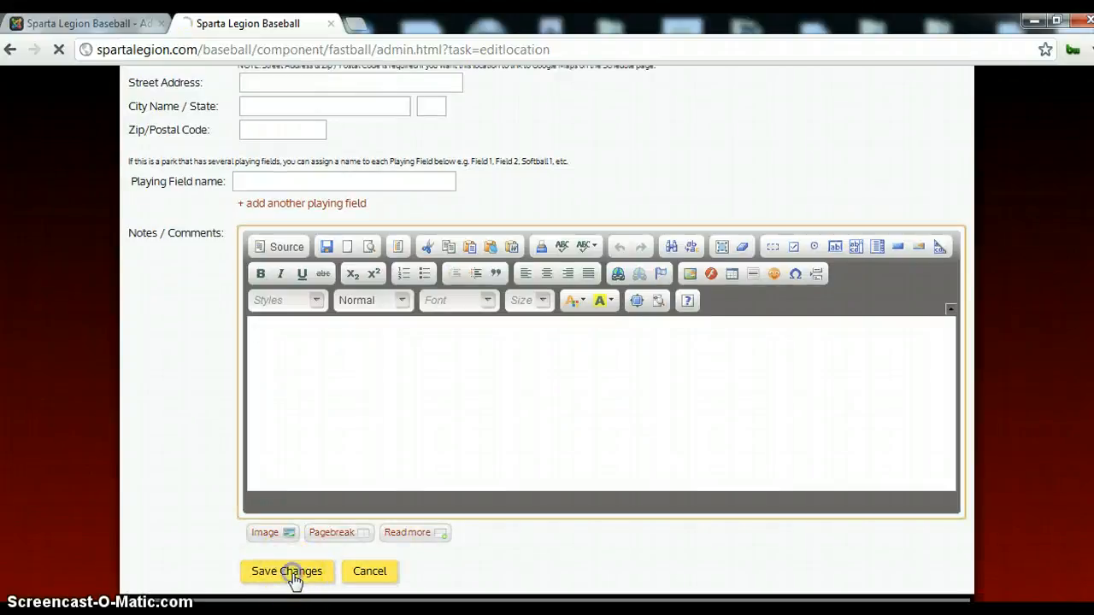
click(218, 500)
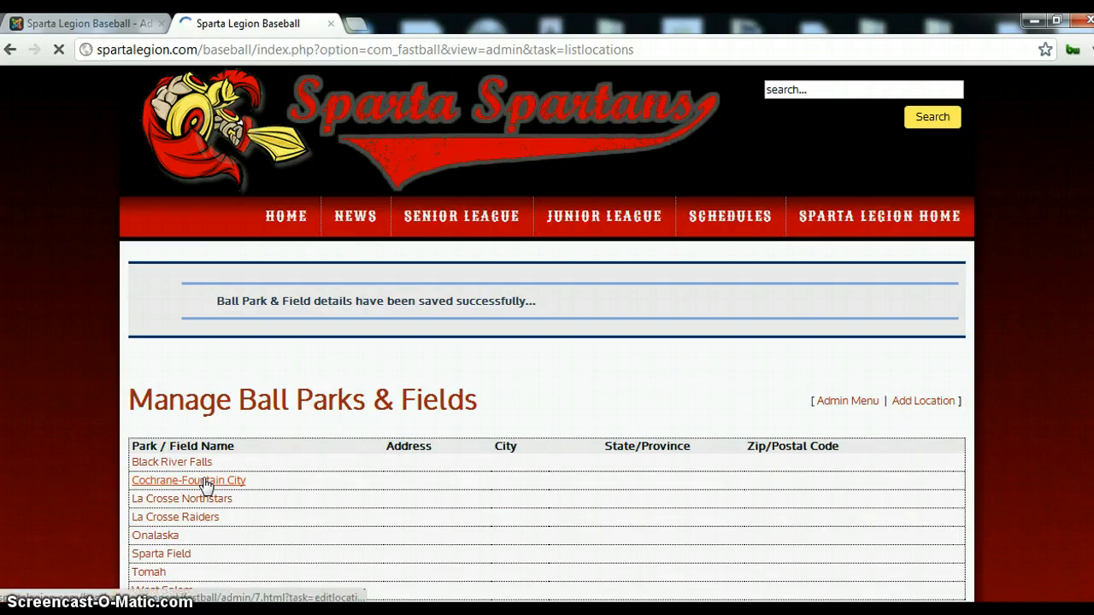
scroll(274, 441, down, 2)
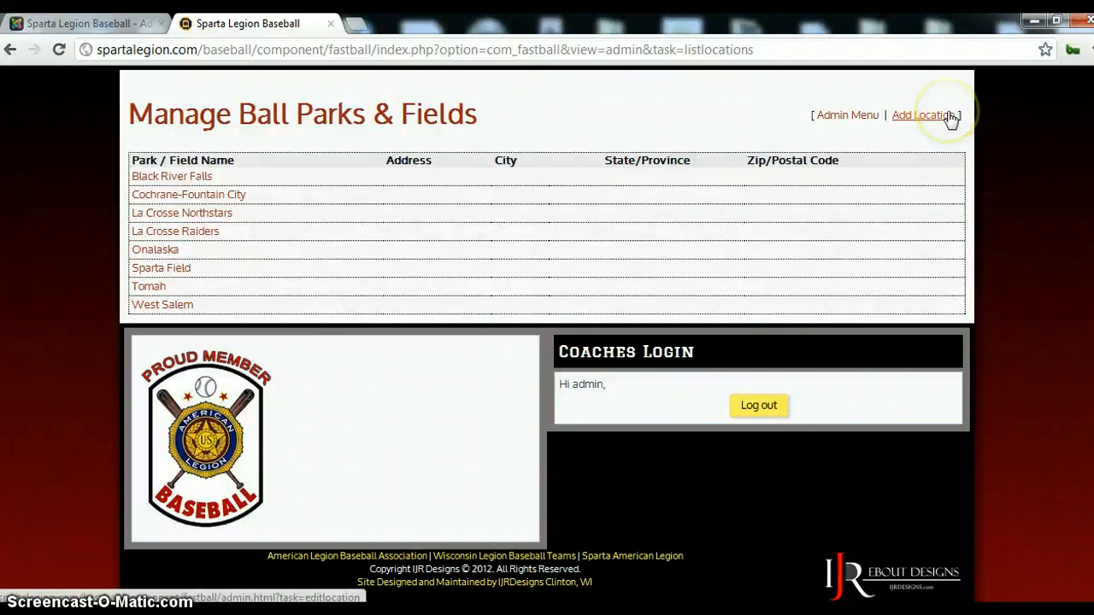
Step: Start another new ball park location named Bi-State, leaving its address, city, state, postal code and playing field name blank
click(919, 124)
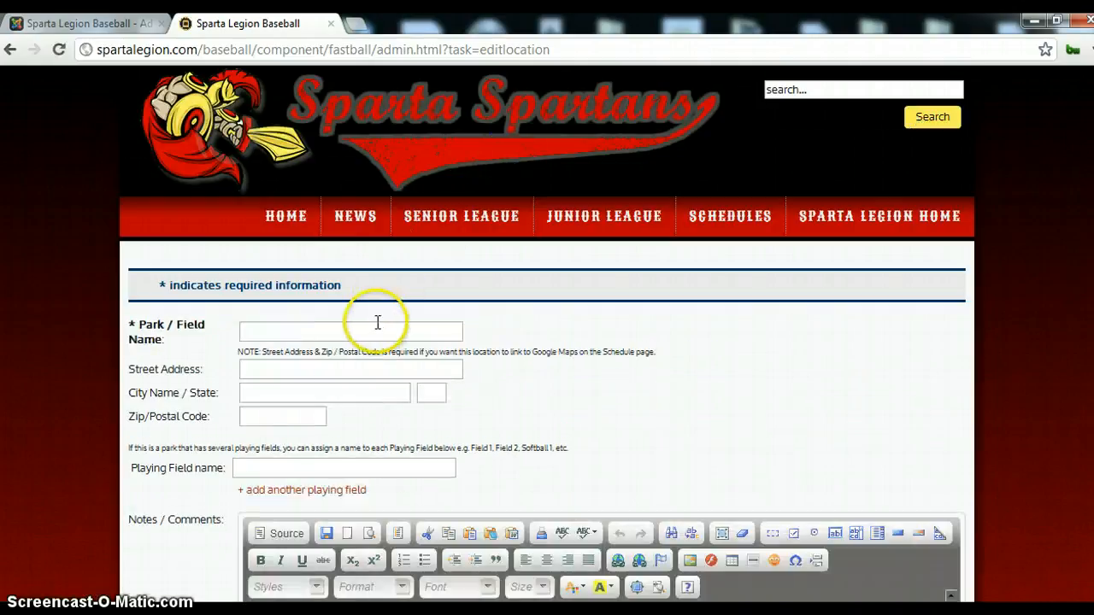
click(377, 325)
text(Bi)
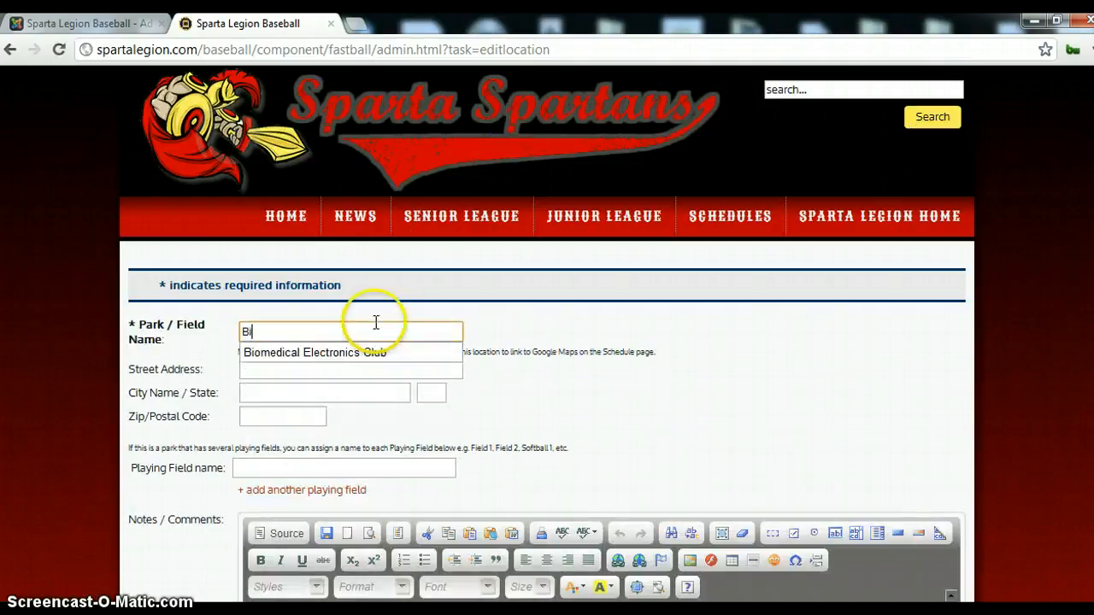
click(376, 322)
text(-State)
key(Tab)
key(Tab)
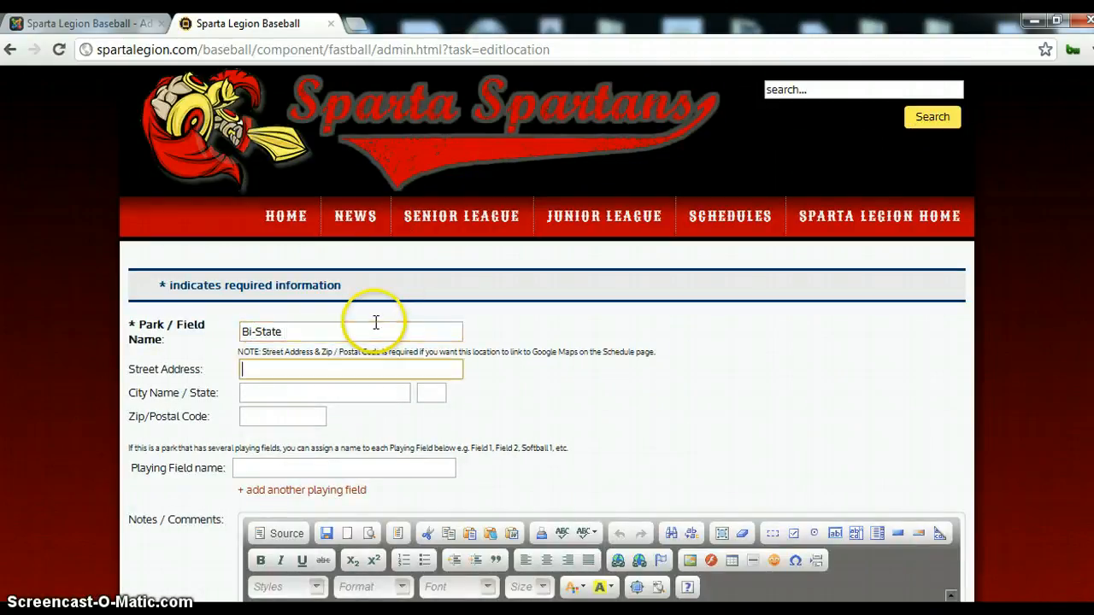
key(Tab)
key(Tab)
key(Tab)
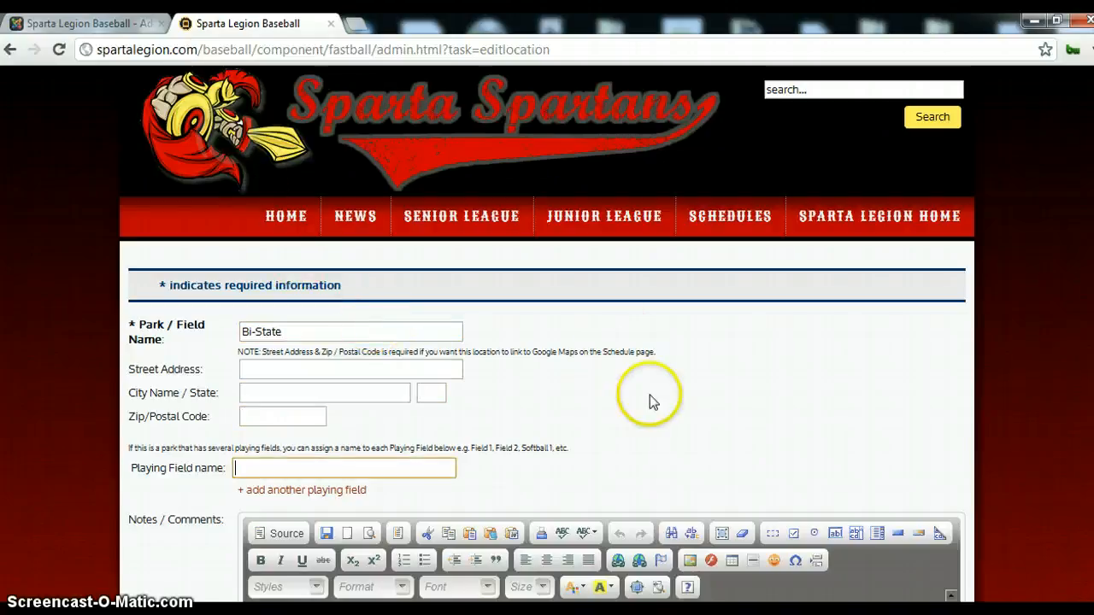
Step: Save the Bi-State location without notes and check the list of ball parks and fields
click(649, 395)
scroll(649, 395, down, 1)
scroll(650, 395, down, 4)
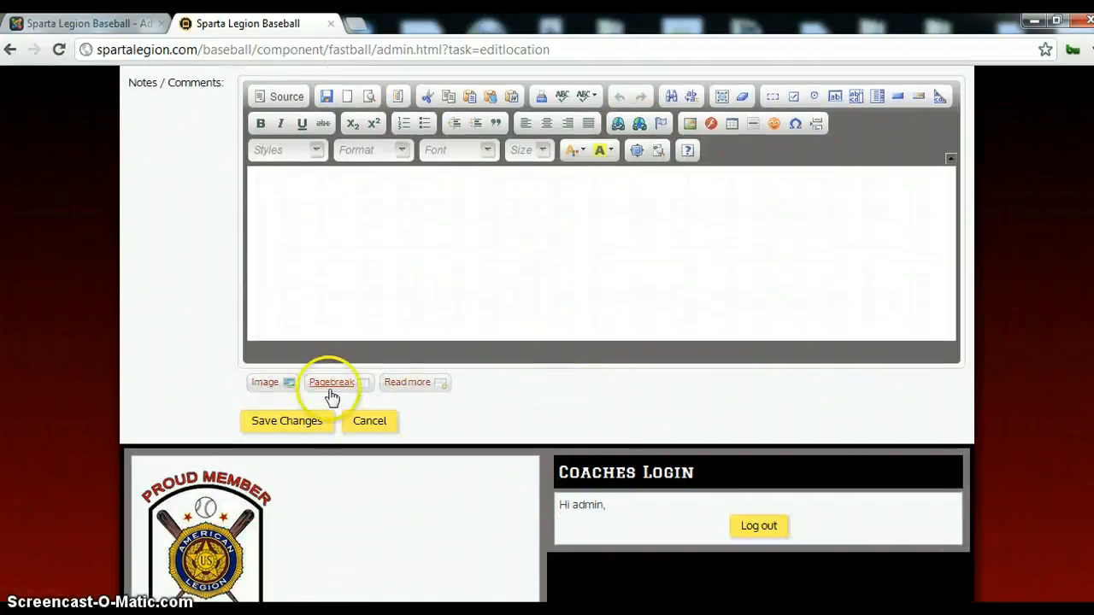
click(310, 427)
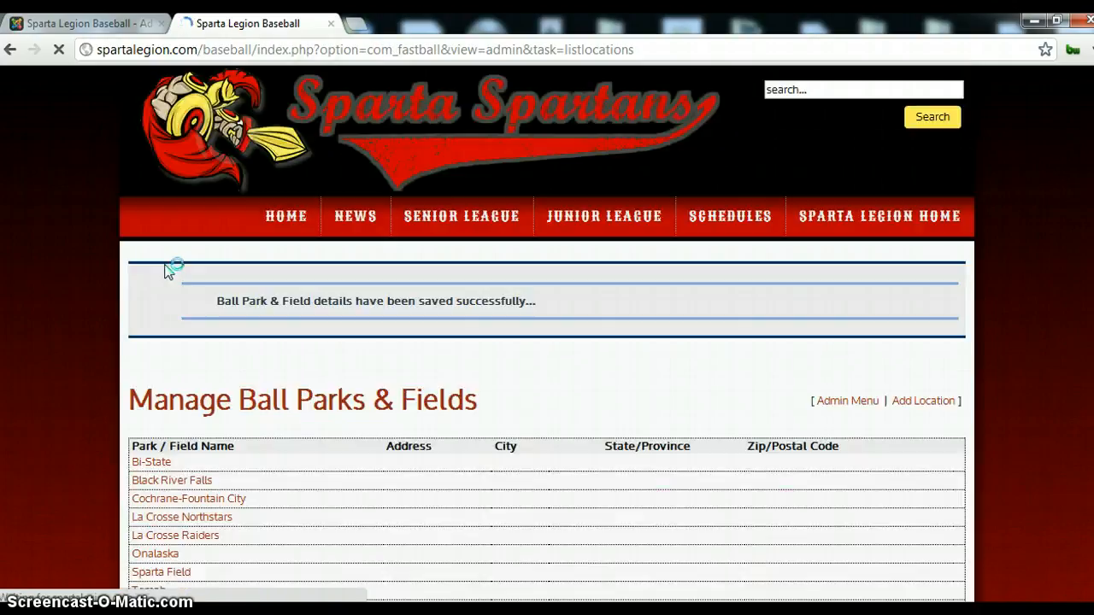
scroll(157, 377, down, 2)
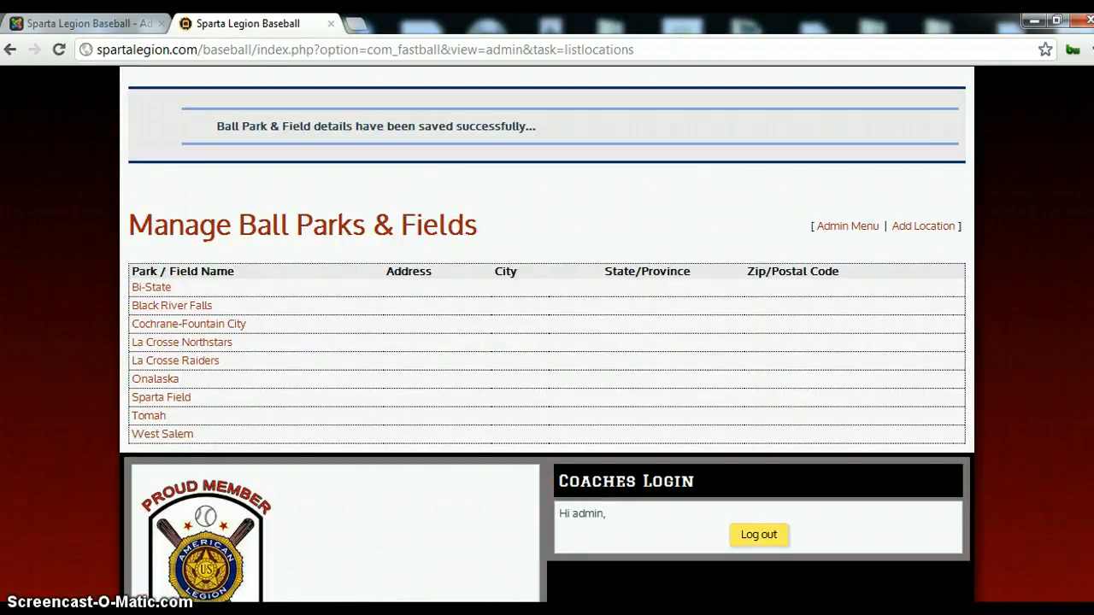